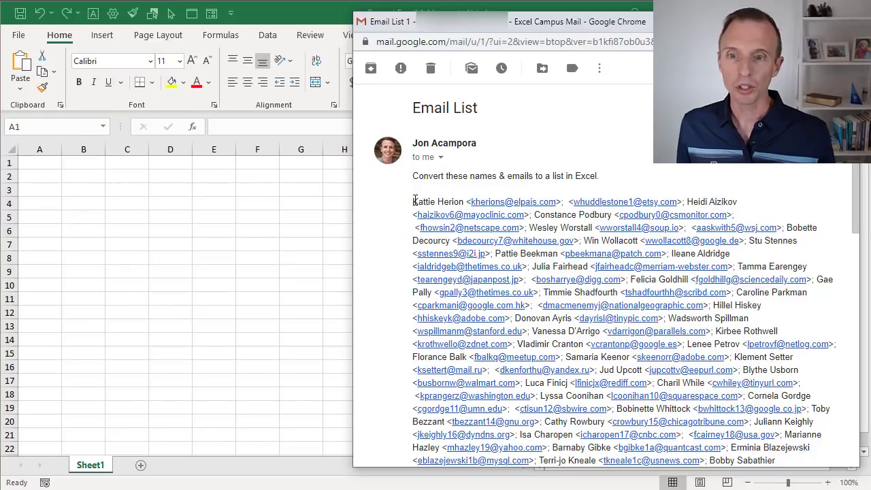
Copy the full list of names and email addresses from the email and paste it into cell A1 of the Excel sheet, keeping source formatting.
mouse_move(414, 202)
left_mouse_down()
mouse_move(493, 253)
mouse_move(477, 356)
mouse_move(503, 460)
mouse_move(553, 445)
mouse_move(555, 466)
mouse_move(497, 387)
left_mouse_up()
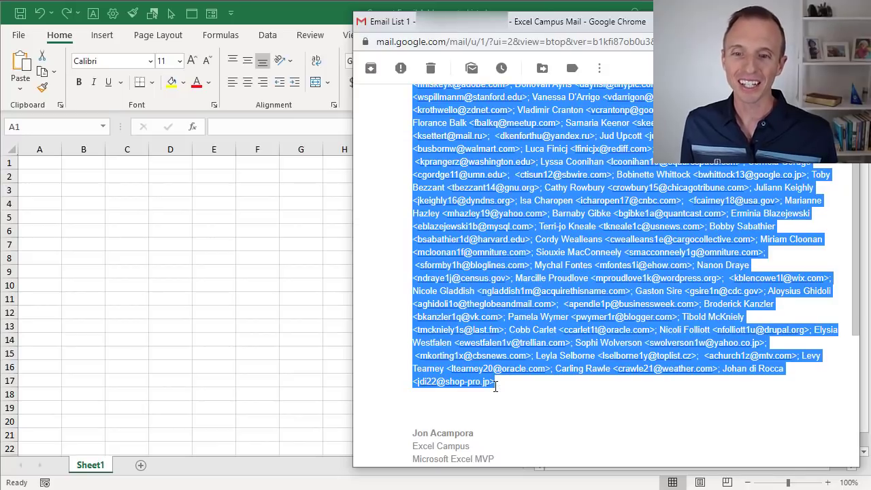
right_click(557, 237)
left_click(568, 247)
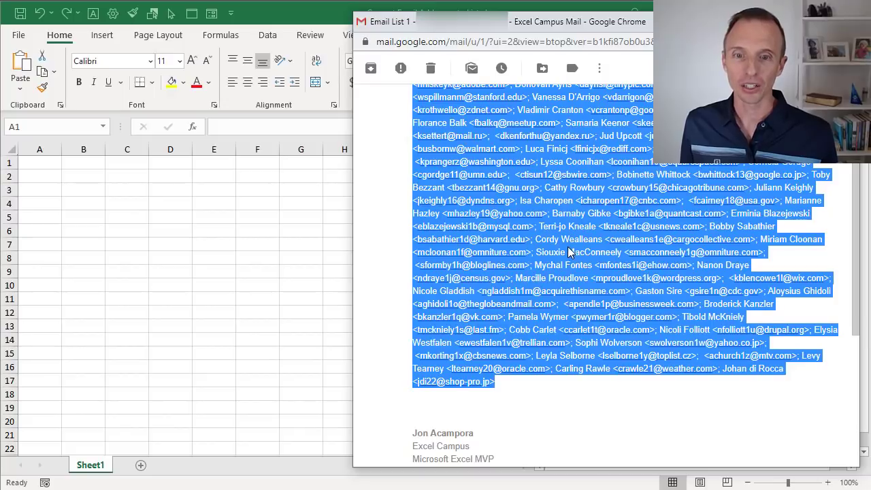
left_click(34, 163)
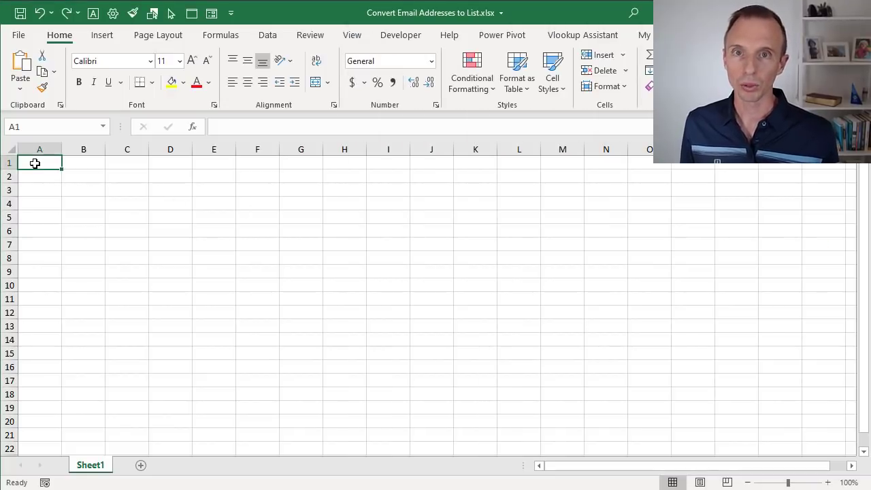
right_click(35, 164)
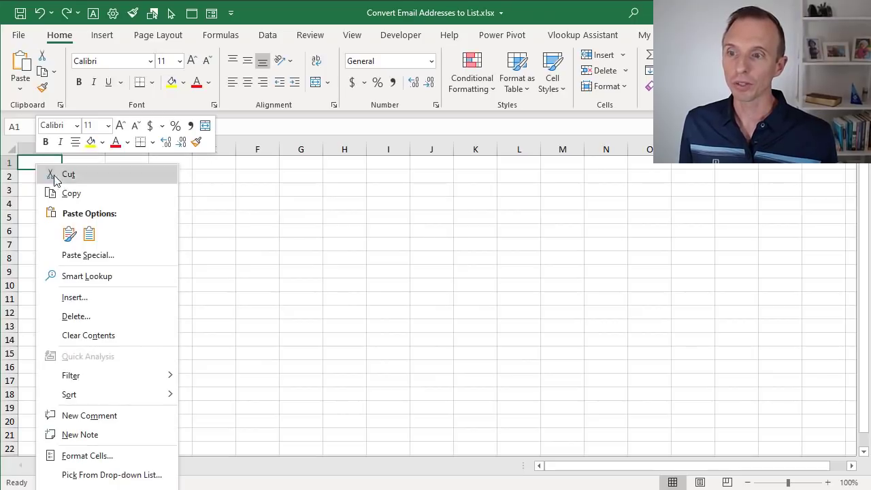
left_click(69, 234)
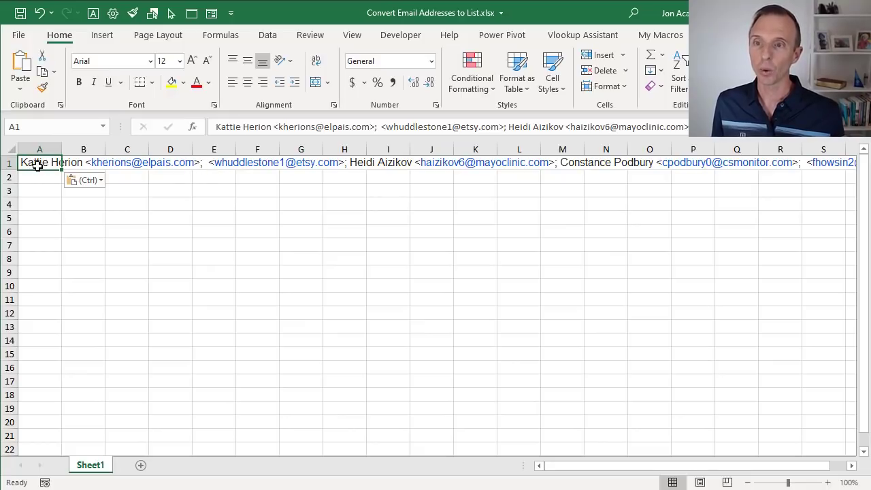
Load cell A1 into Power Query as a table without headers.
left_click(266, 37)
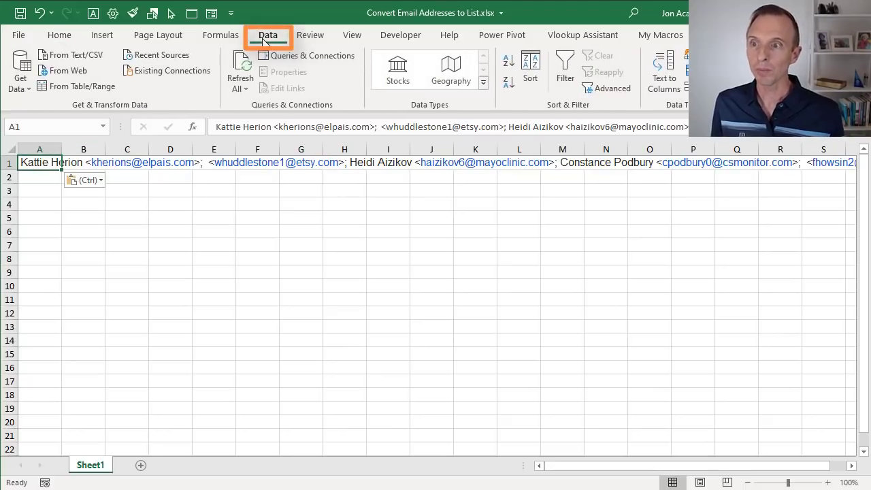
left_click(55, 90)
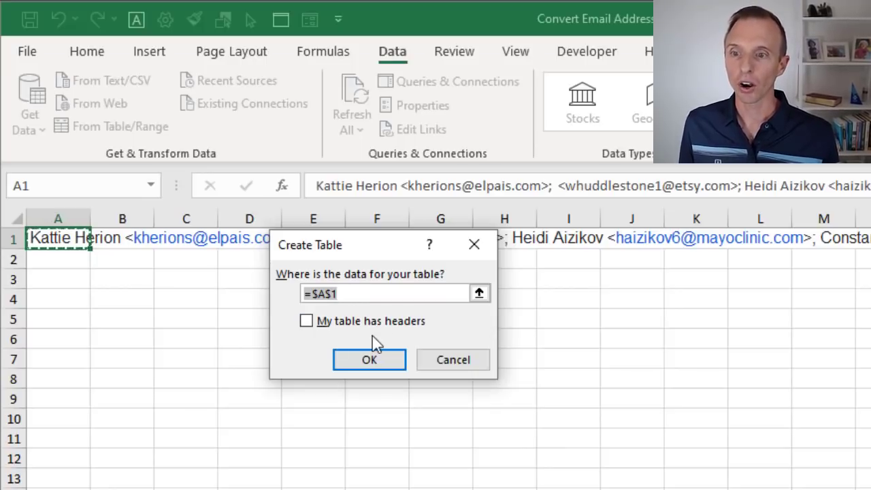
left_click(369, 357)
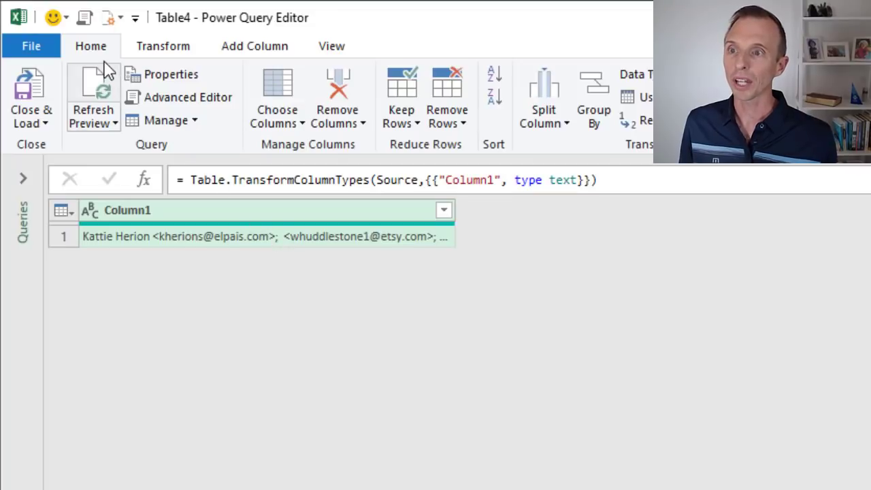
Split Column1 into rows at each occurrence of the semicolon delimiter.
left_click(536, 130)
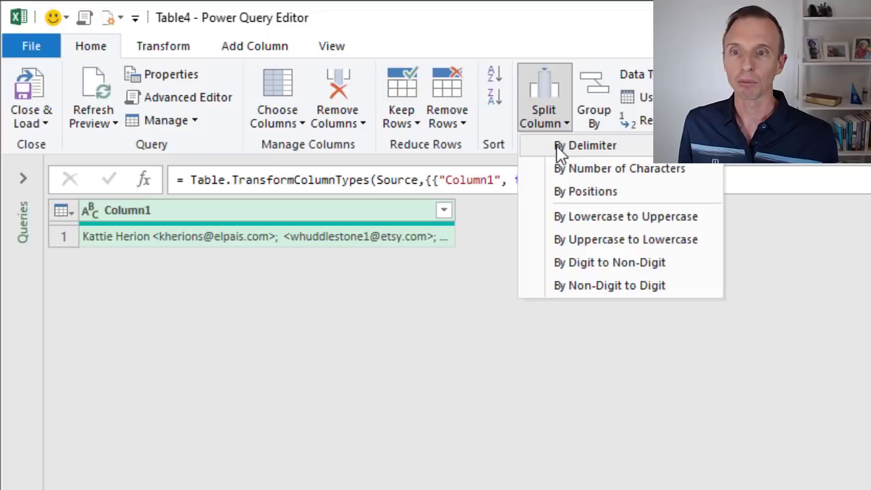
key("Escape")
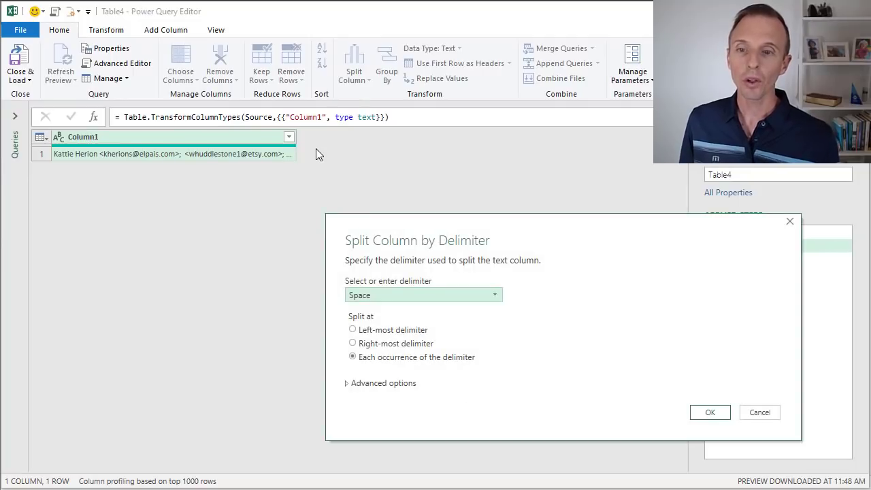
left_click_drag(360, 231, 295, 107)
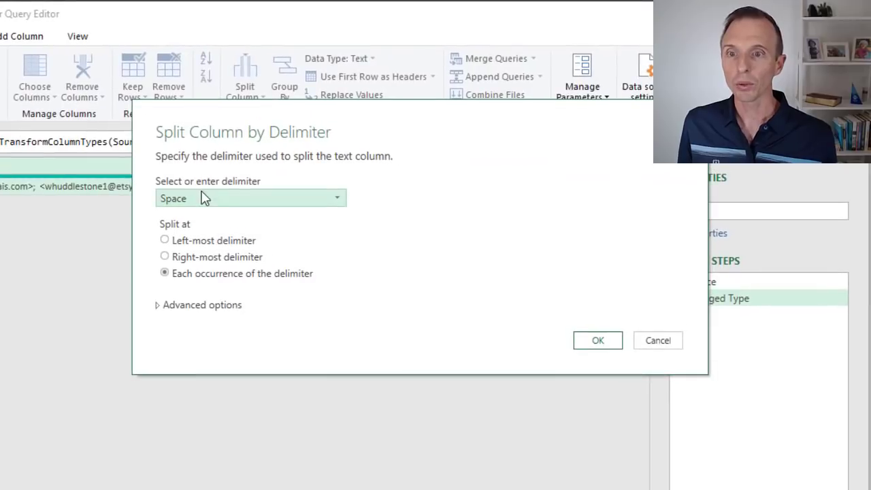
left_click(208, 199)
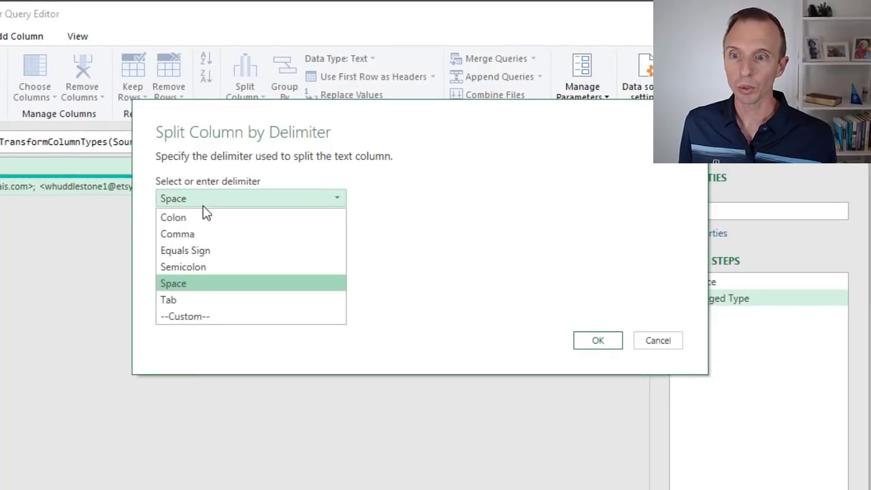
left_click(196, 268)
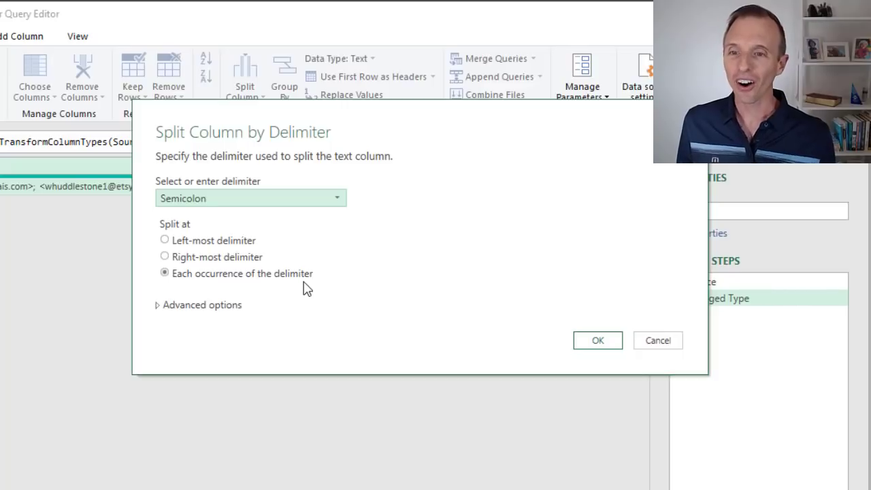
left_click(158, 306)
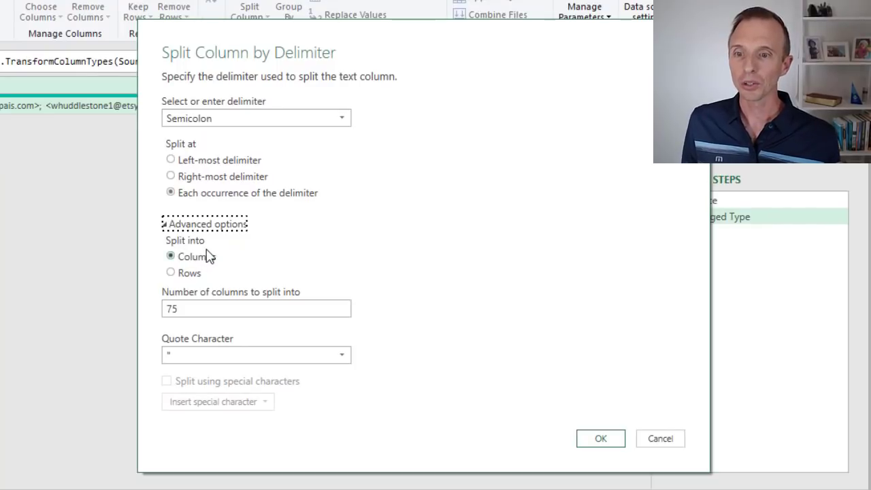
left_click(170, 273)
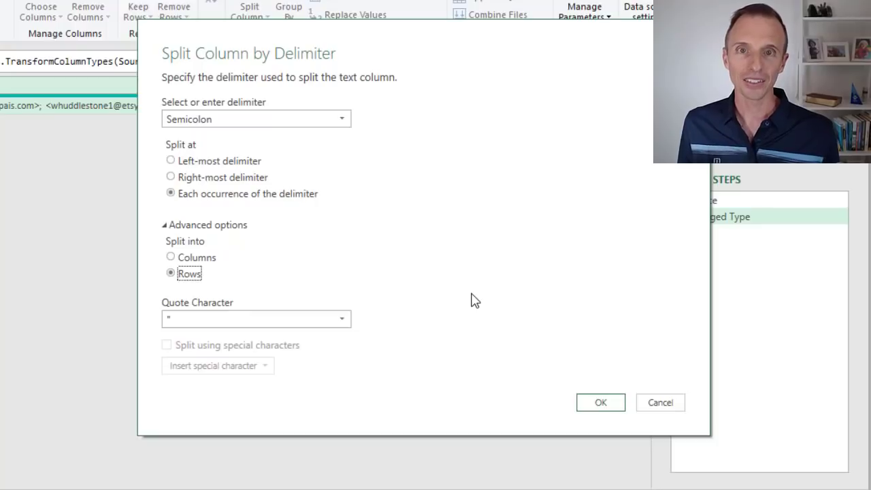
left_click(585, 406)
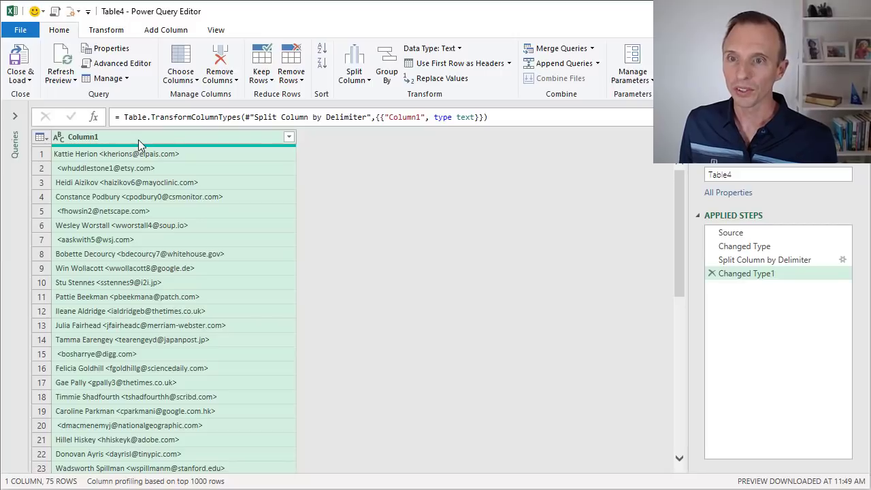
Split Column1 into columns at each occurrence of the custom delimiter "<".
left_click(353, 80)
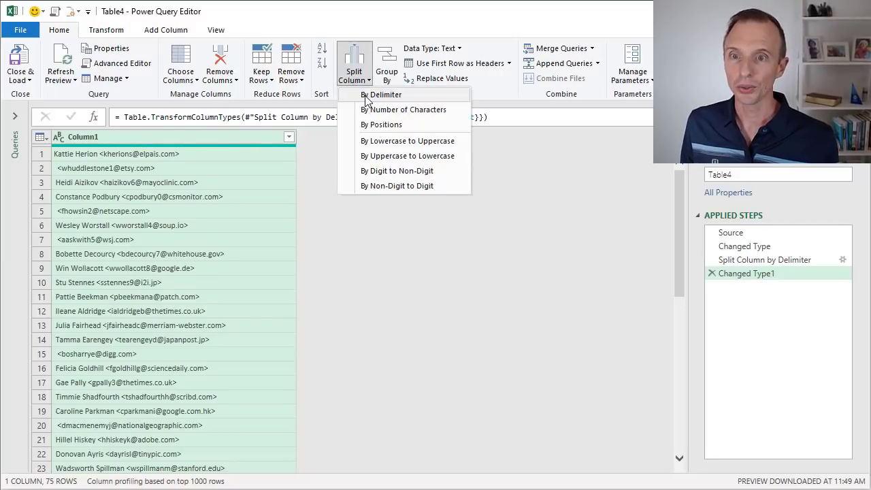
left_click(368, 95)
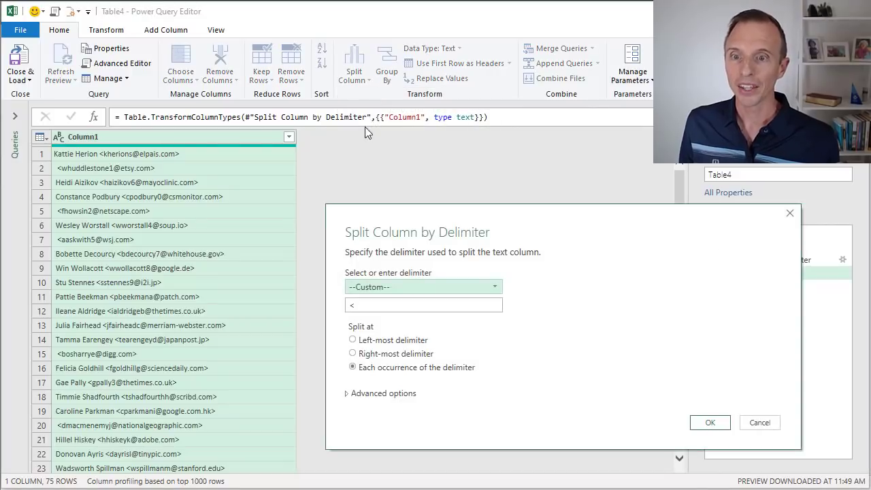
left_click_drag(371, 214, 314, 104)
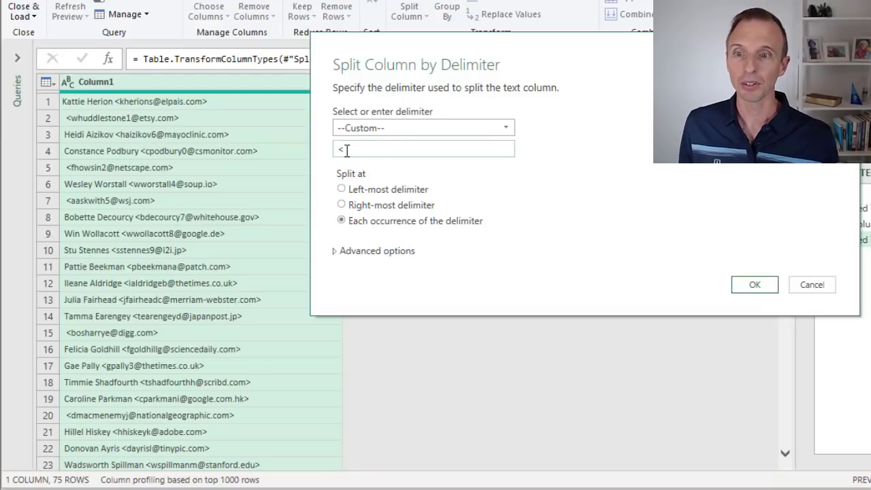
left_click(365, 129)
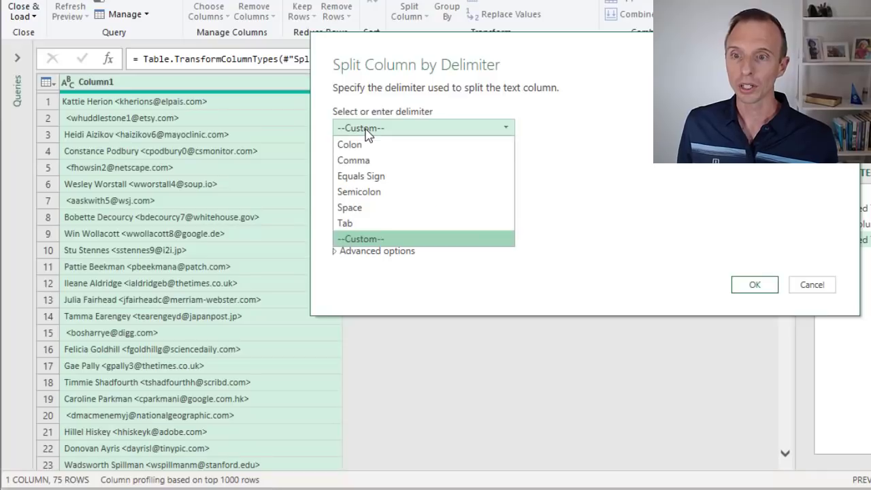
left_click(359, 241)
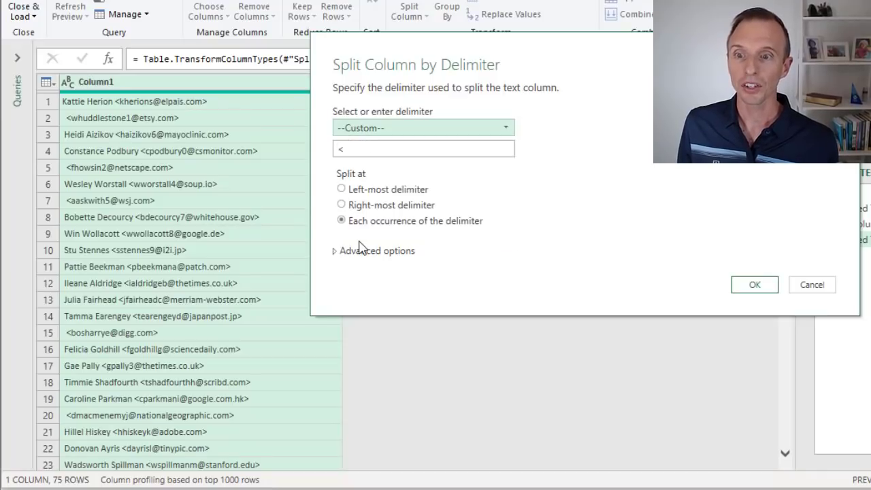
left_click(354, 149)
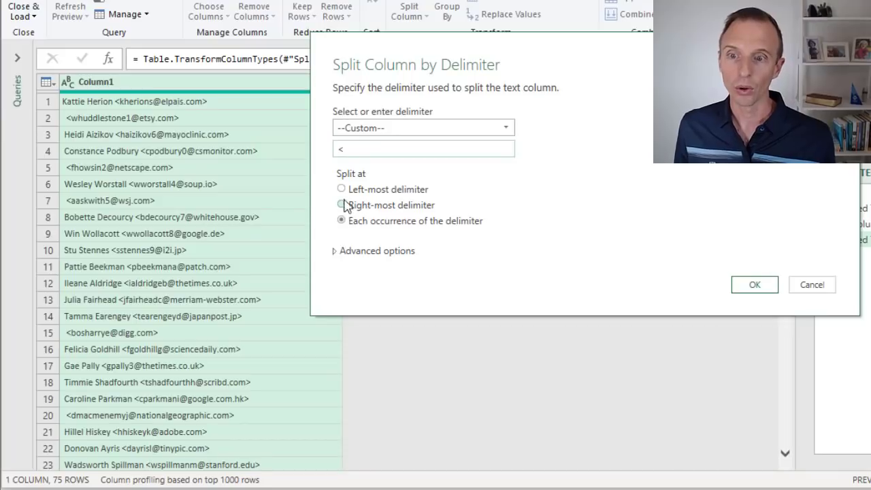
left_click(343, 251)
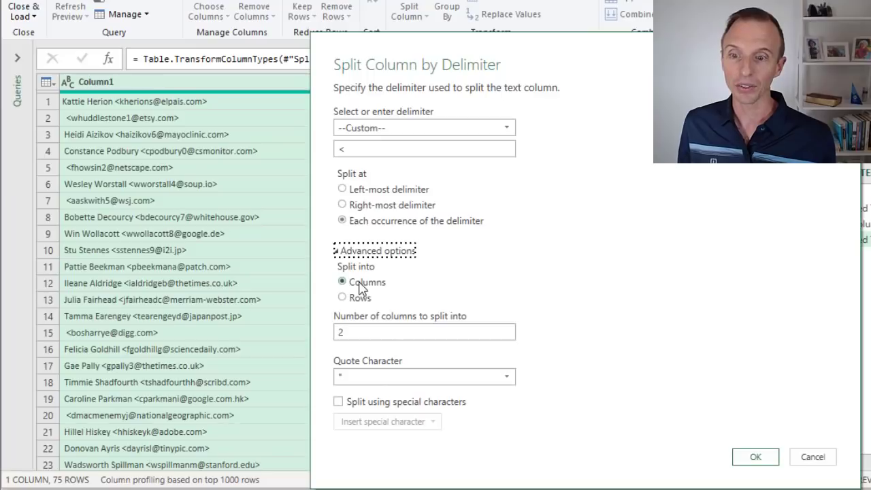
left_click(338, 253)
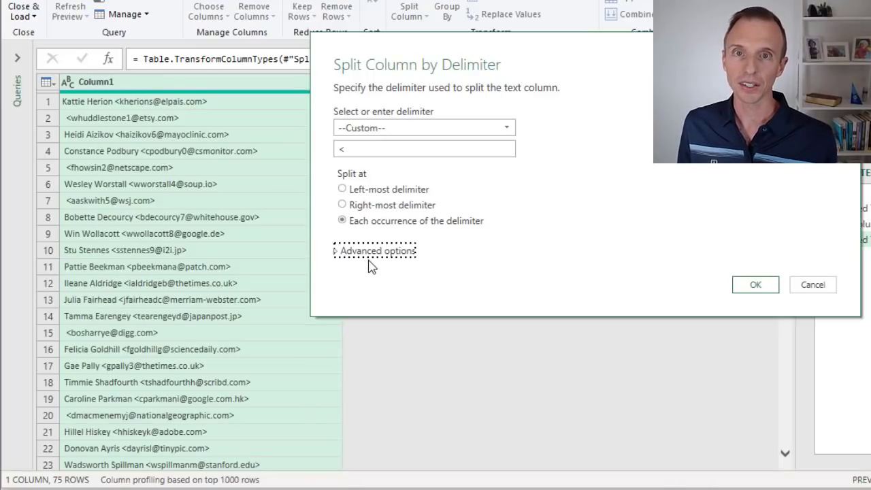
left_click(754, 286)
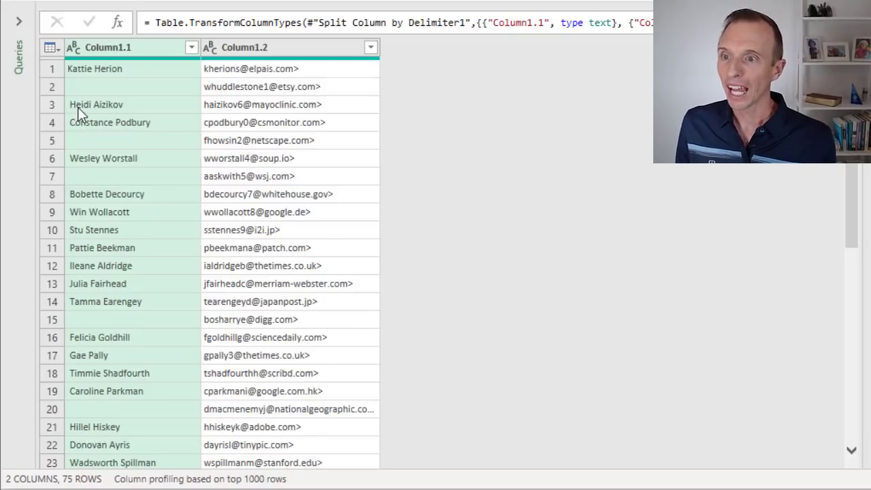
Trim the extra spaces from the names in Column1.1.
right_click(138, 50)
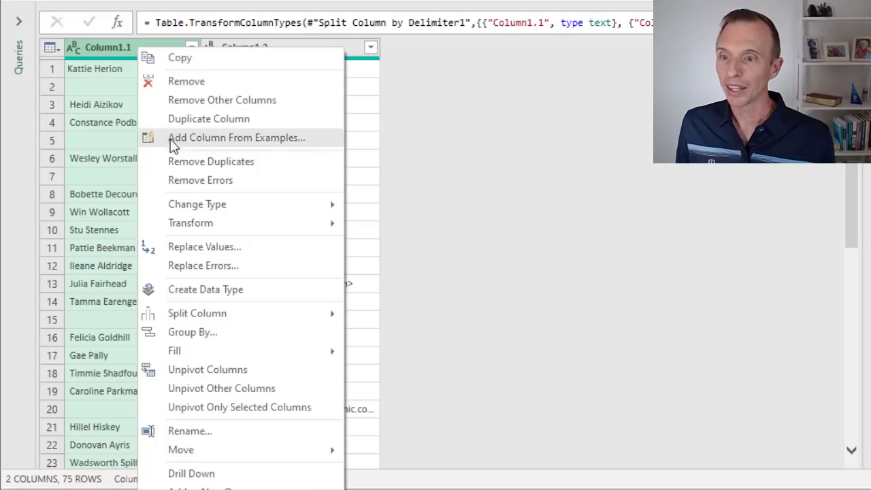
mouse_move(207, 226)
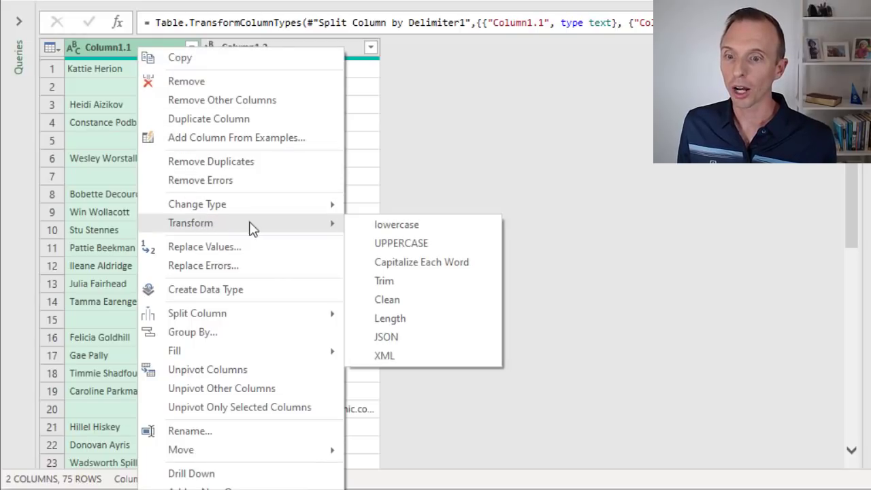
left_click(407, 286)
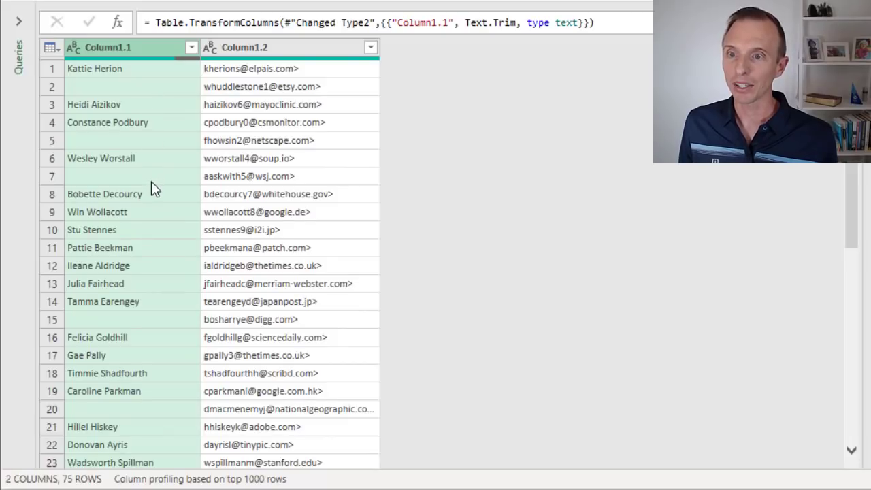
Replace ">" with an empty value in Column1.2 to clean up the email addresses.
right_click(279, 53)
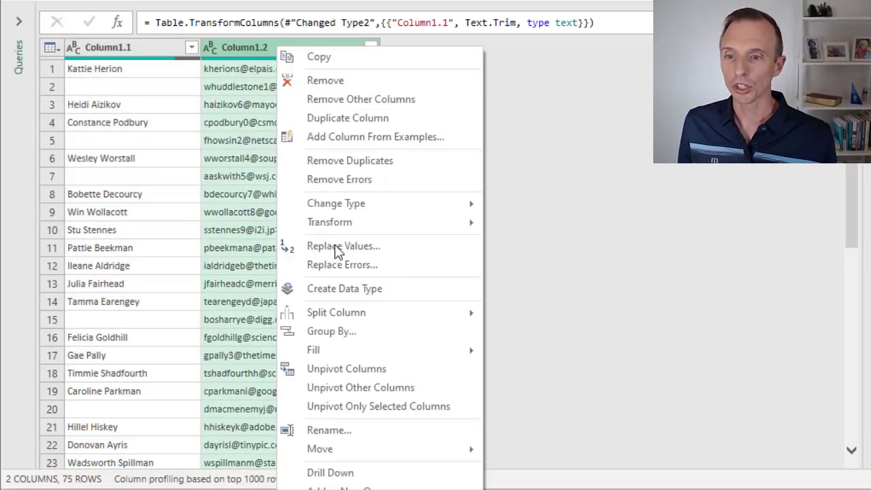
left_click(336, 248)
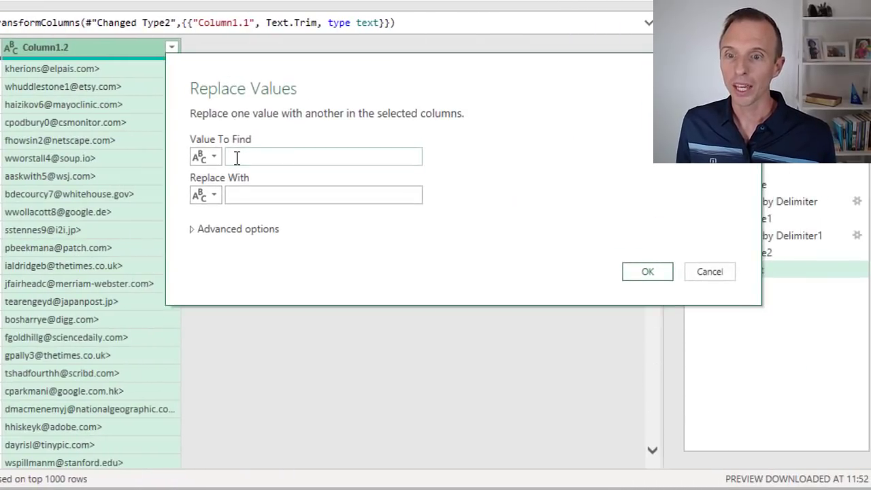
type(">")
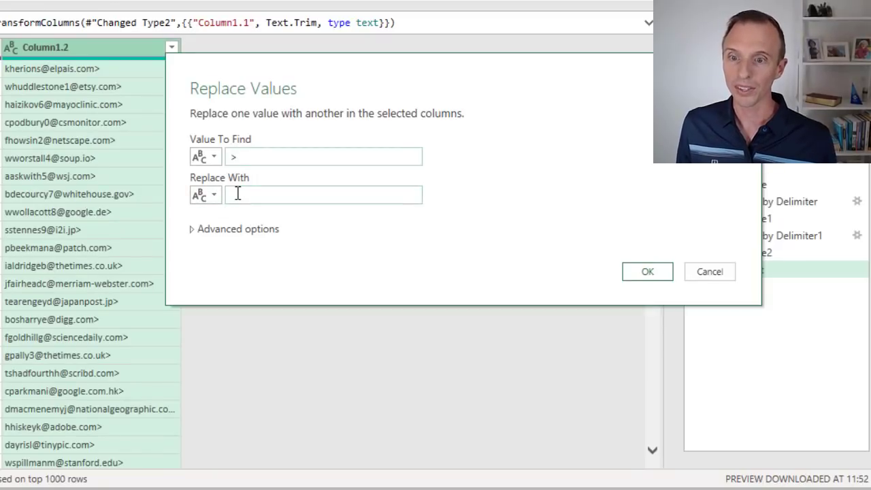
left_click(235, 195)
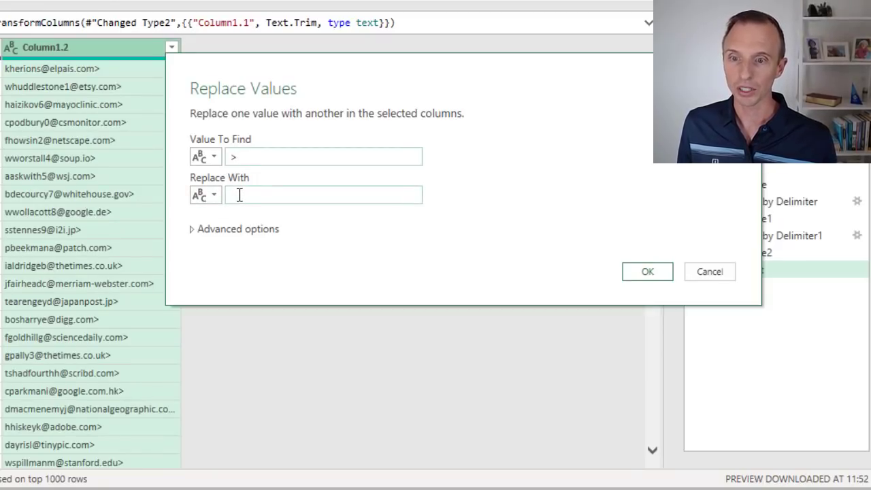
left_click(645, 273)
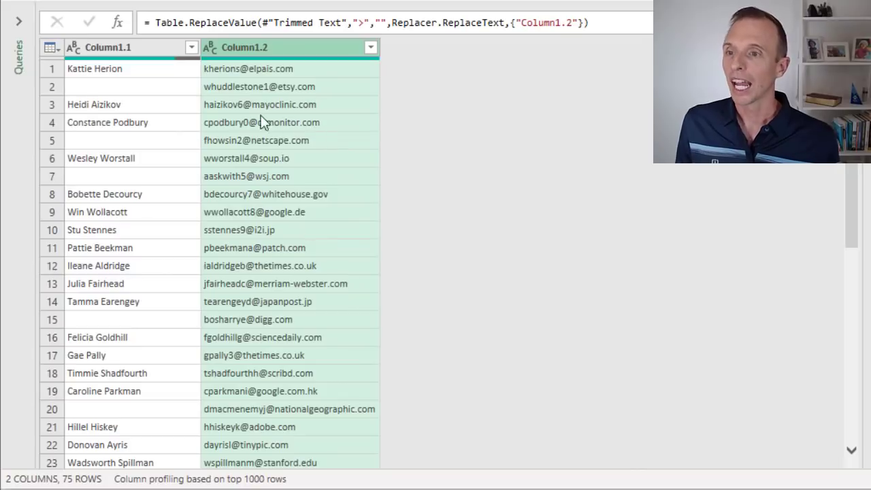
Rename Column1.1 to Name and Column1.2 to Email.
double_click(113, 48)
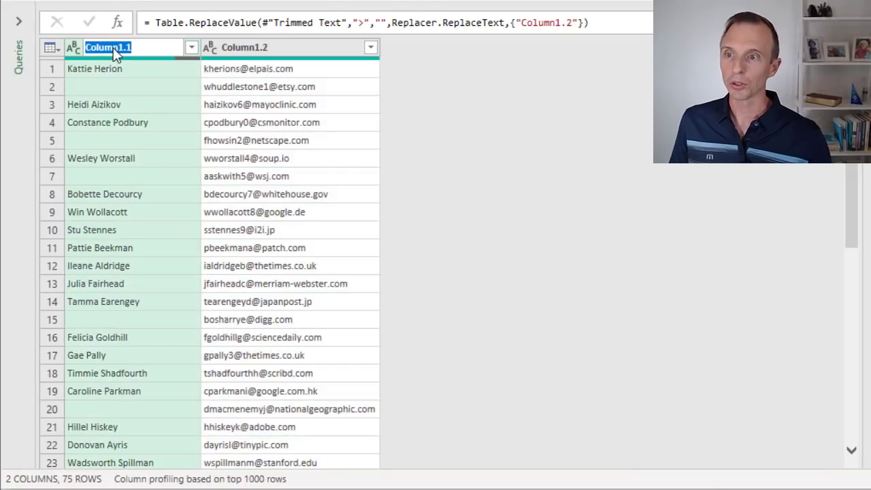
type("Name")
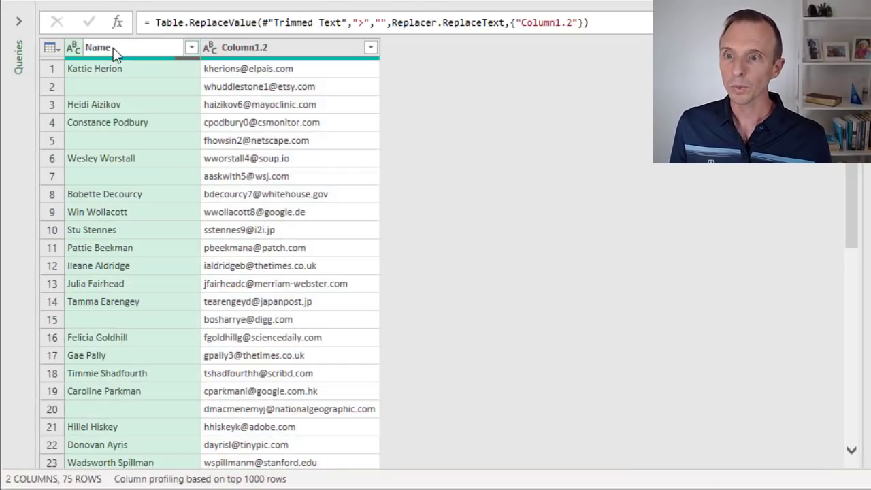
key("Return")
double_click(243, 48)
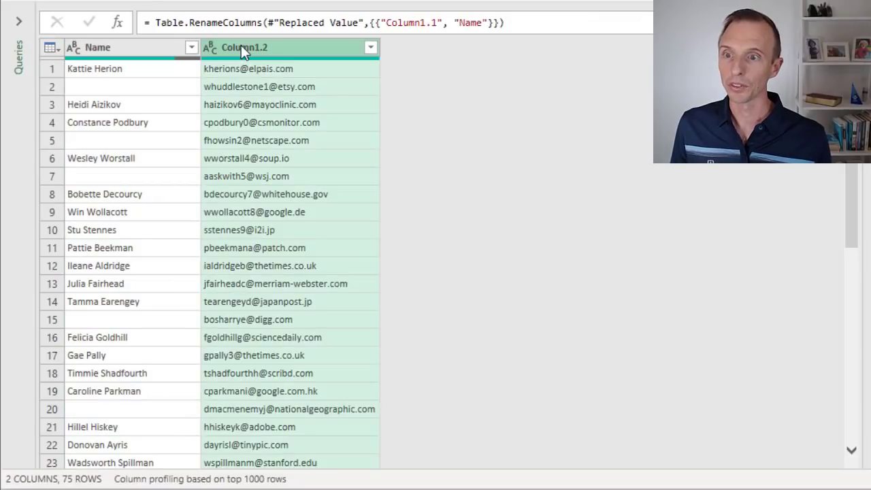
type("Email")
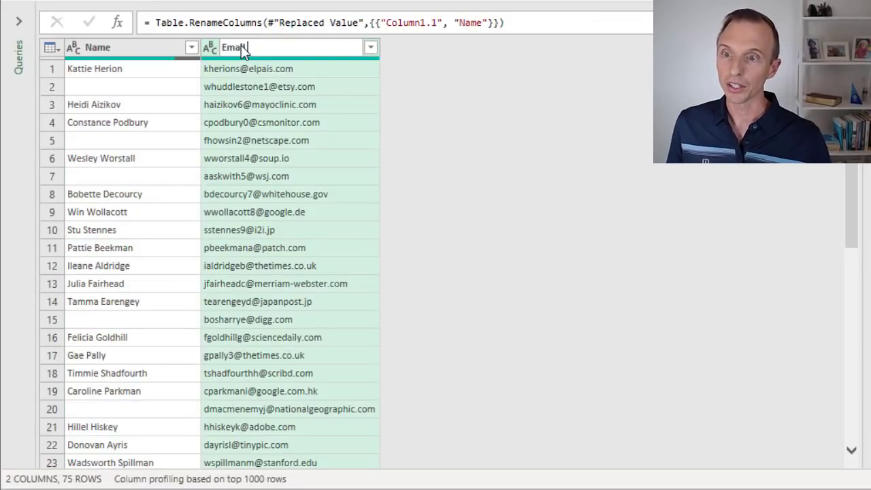
key("Return")
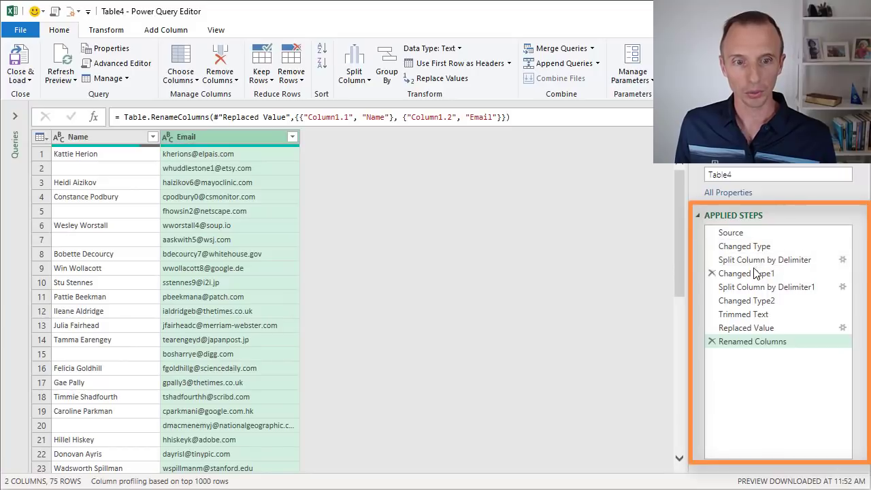
Close the query editor and load the Table4 query's result into the workbook.
left_click_drag(746, 300, 754, 325)
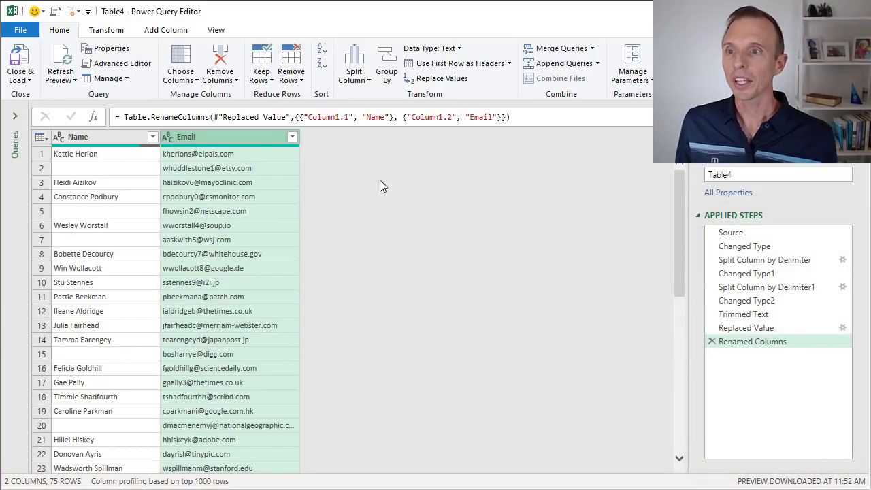
left_click(22, 59)
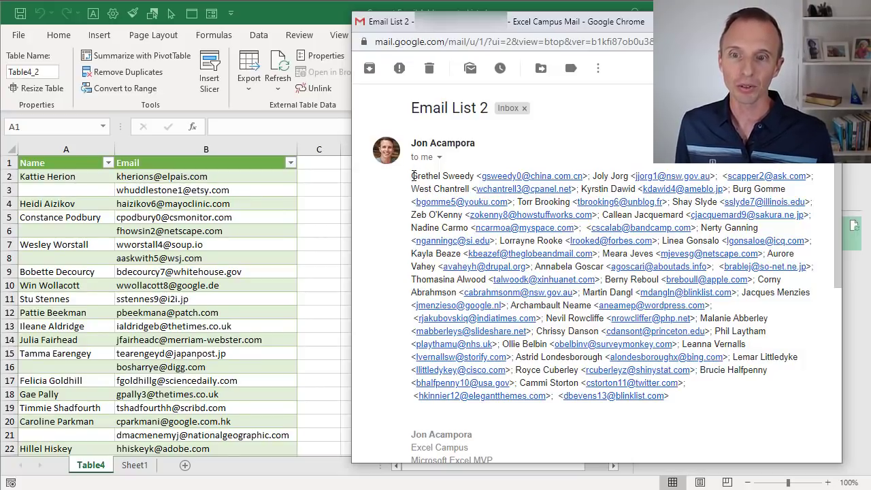
Copy the entire string of names and email addresses from the body of the "Email List 2" message.
left_click_drag(412, 175, 669, 395)
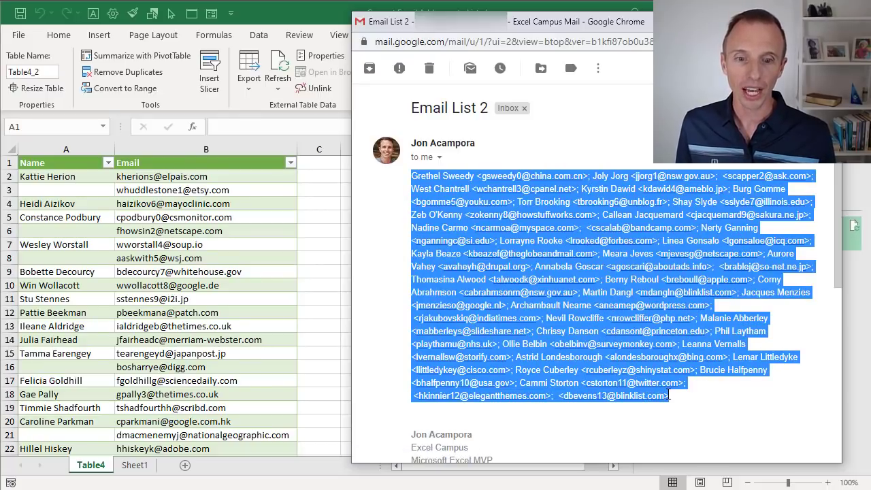
right_click(558, 240)
left_click(575, 249)
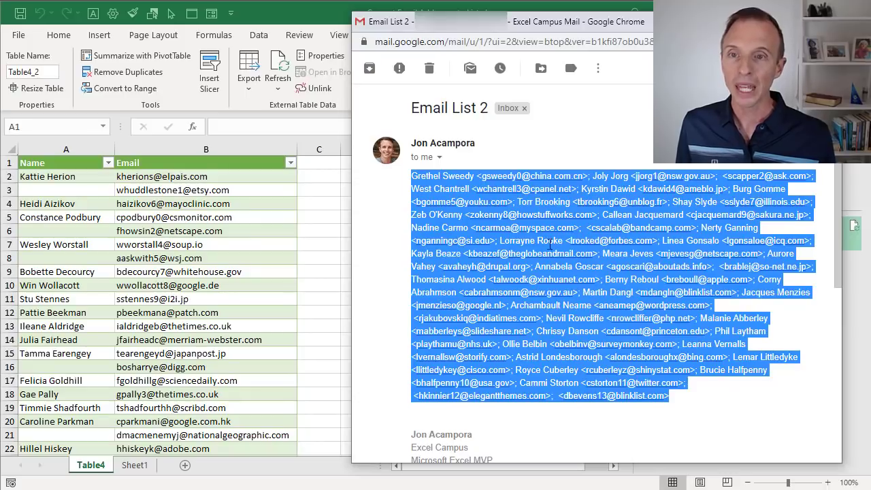
Switch to the Excel workbook and replace the old string in cell A2 of Sheet1 with the copied list.
key("alt+Tab")
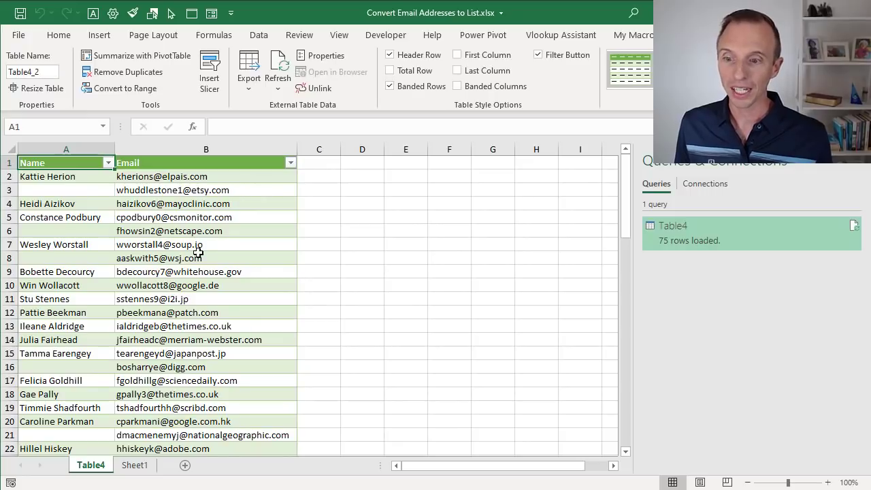
left_click(135, 466)
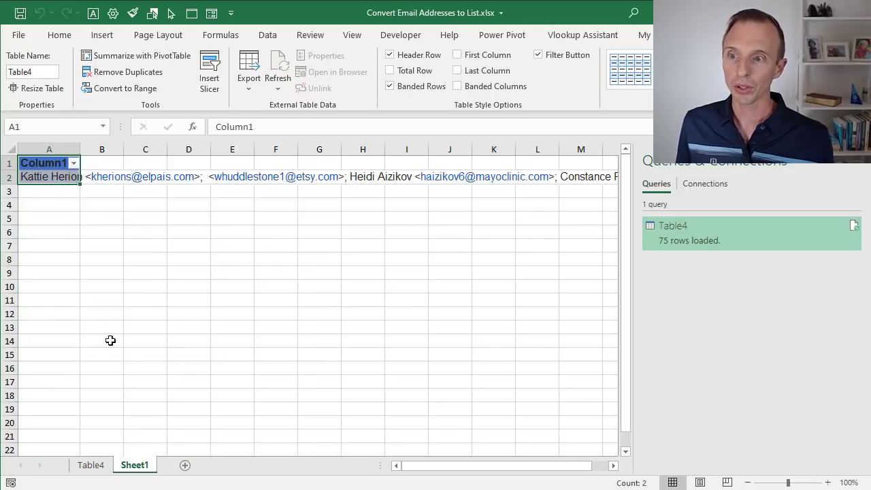
left_click(54, 176)
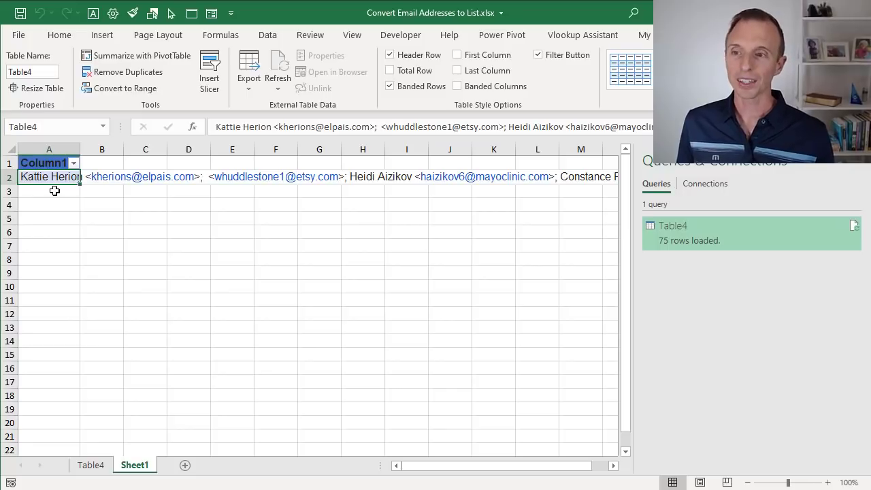
key("Delete")
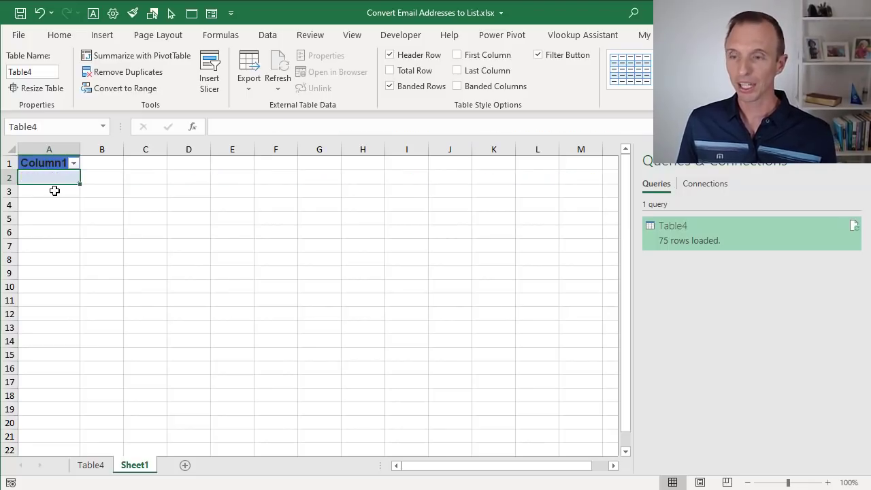
key("ctrl+v")
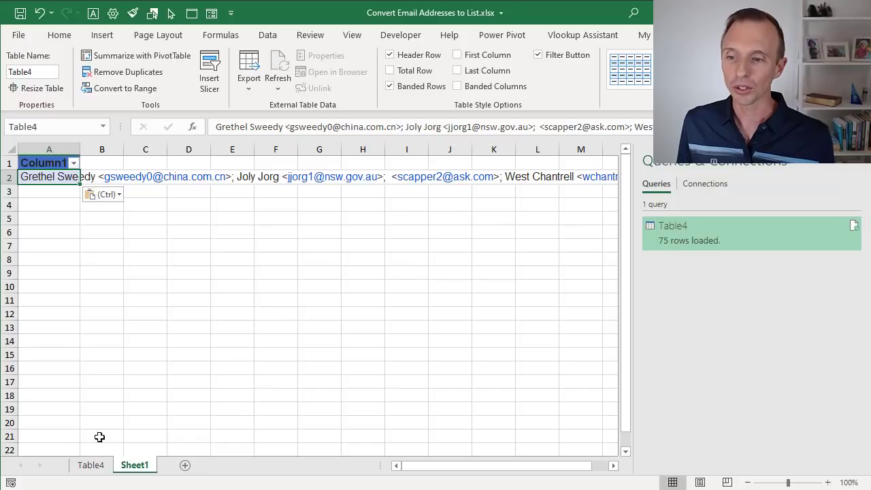
Refresh the query output table on the Table4 sheet with the new source data.
left_click(100, 466)
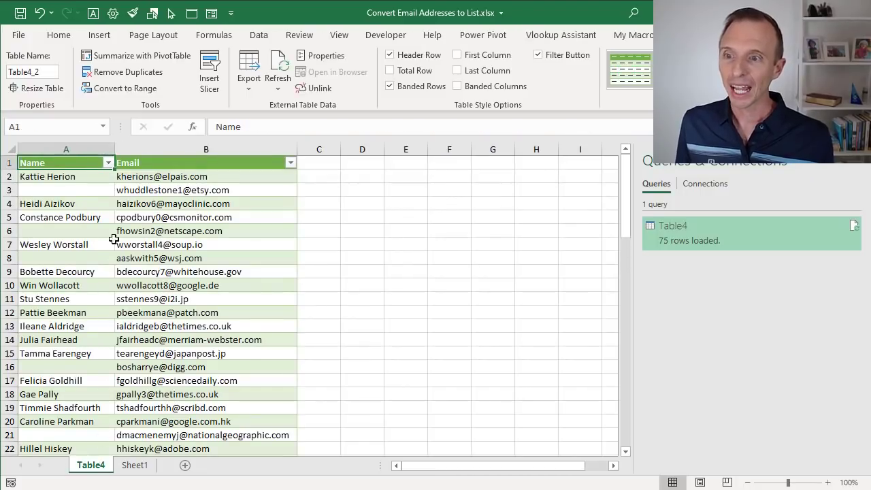
right_click(107, 189)
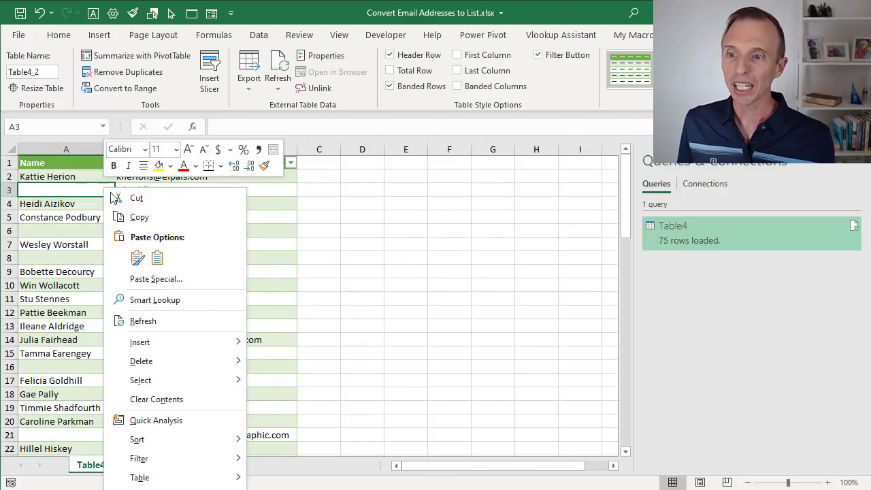
left_click(144, 324)
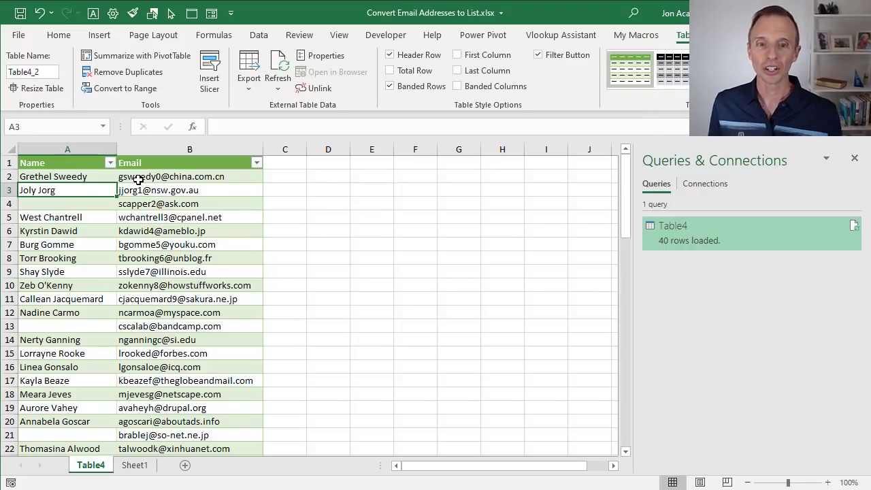
Reopen the Table4 query in the editor and review its applied steps from the first column split through Renamed Columns.
double_click(702, 229)
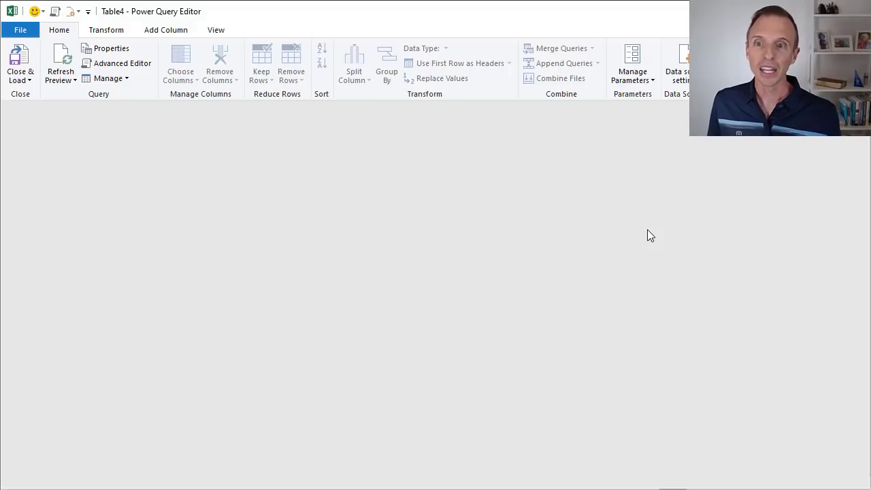
left_click(745, 259)
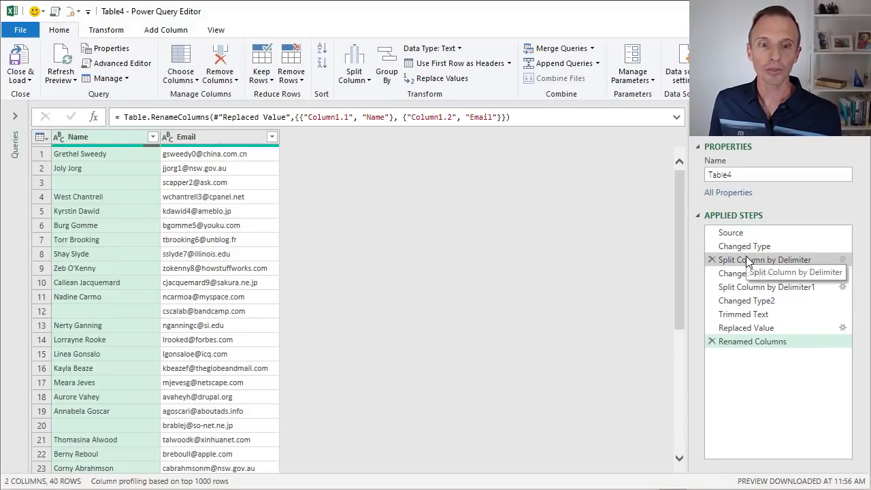
left_click(744, 274)
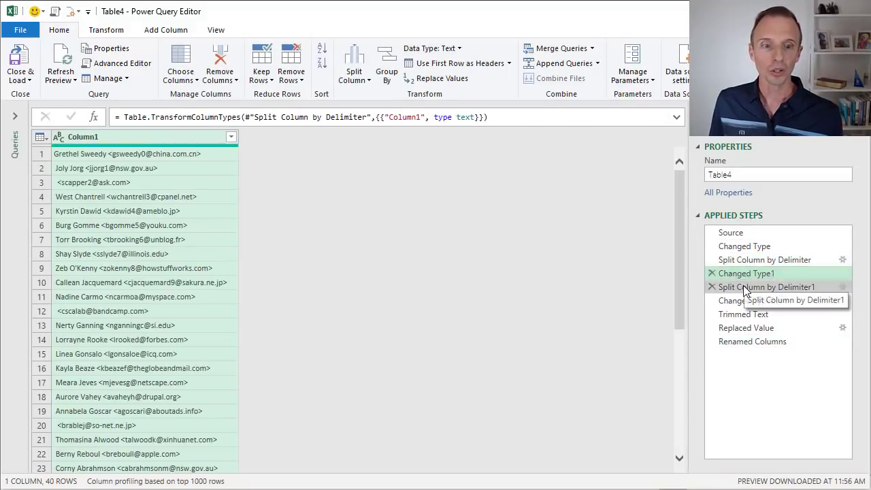
left_click(745, 286)
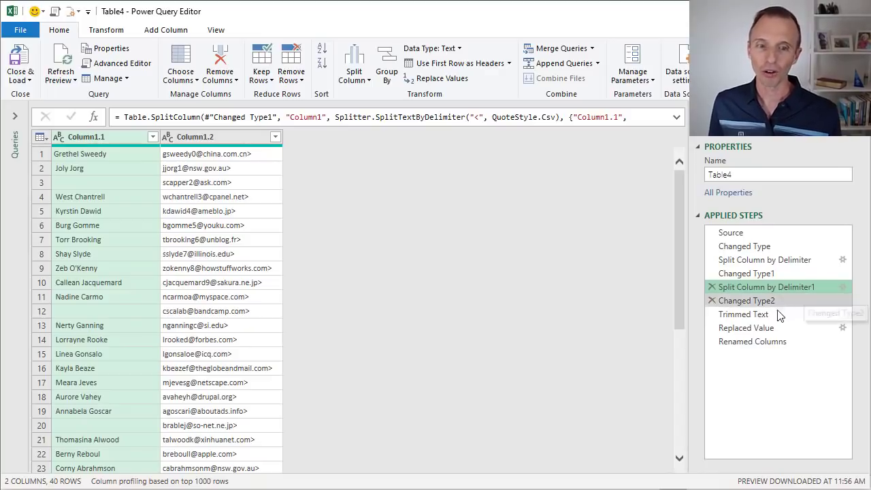
left_click(750, 342)
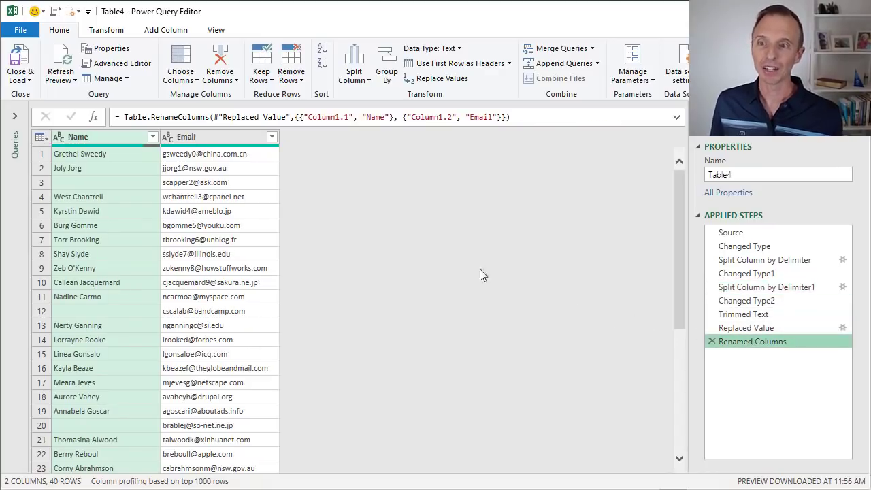